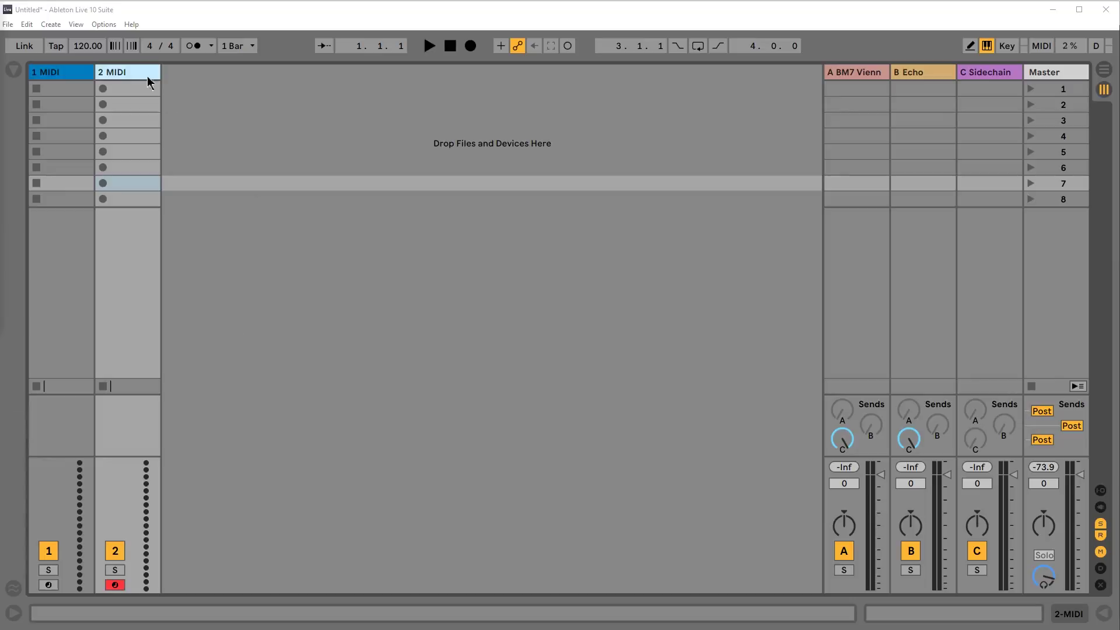
# In Audio preferences, keep ASIO as the driver type and the iConnectivity ASIO Driver as the device.
pyautogui.click(148, 74)
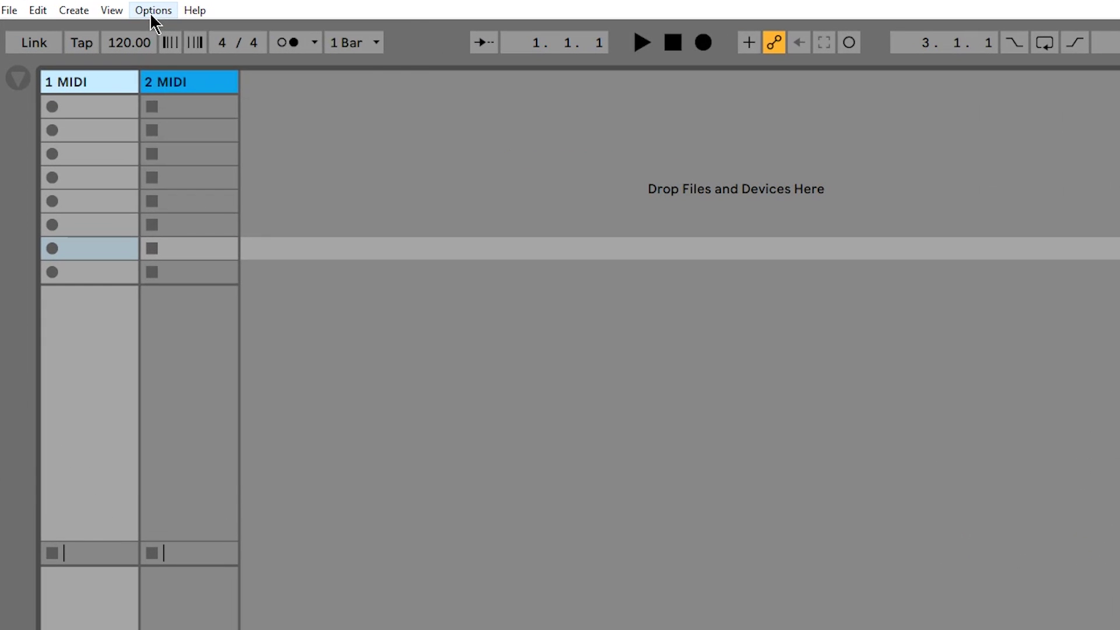
pyautogui.click(104, 24)
pyautogui.click(165, 485)
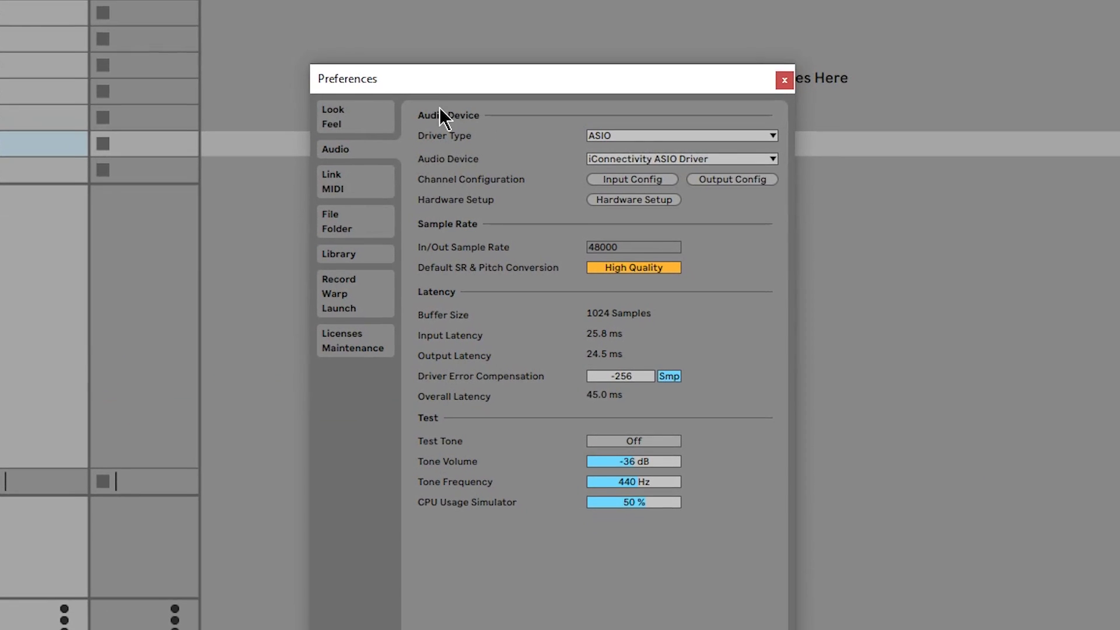
pyautogui.click(637, 135)
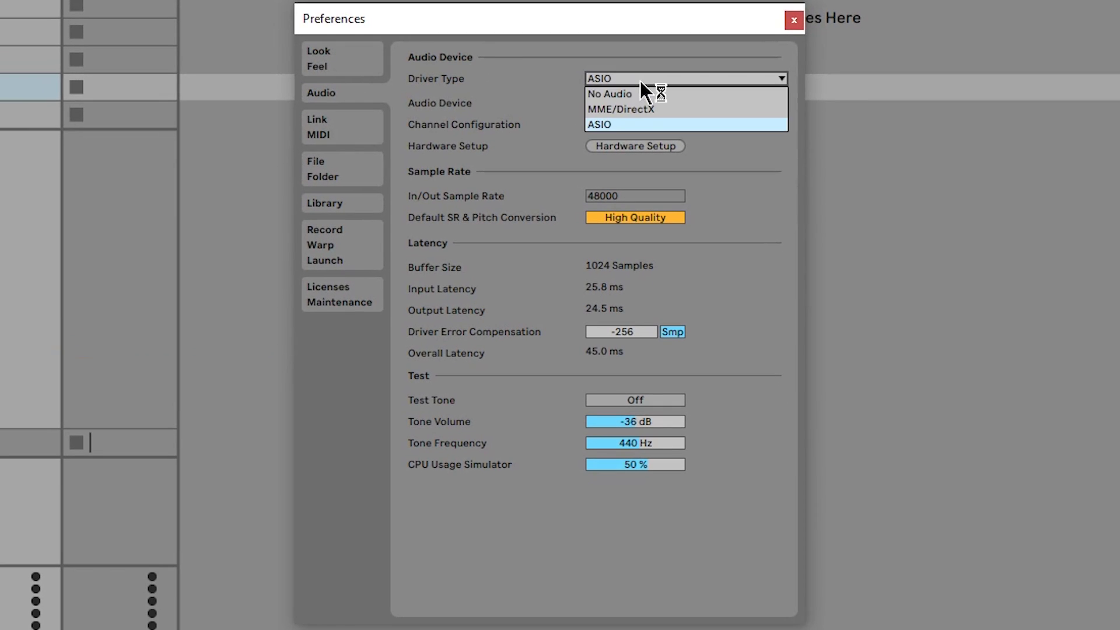
pyautogui.click(637, 135)
pyautogui.click(641, 106)
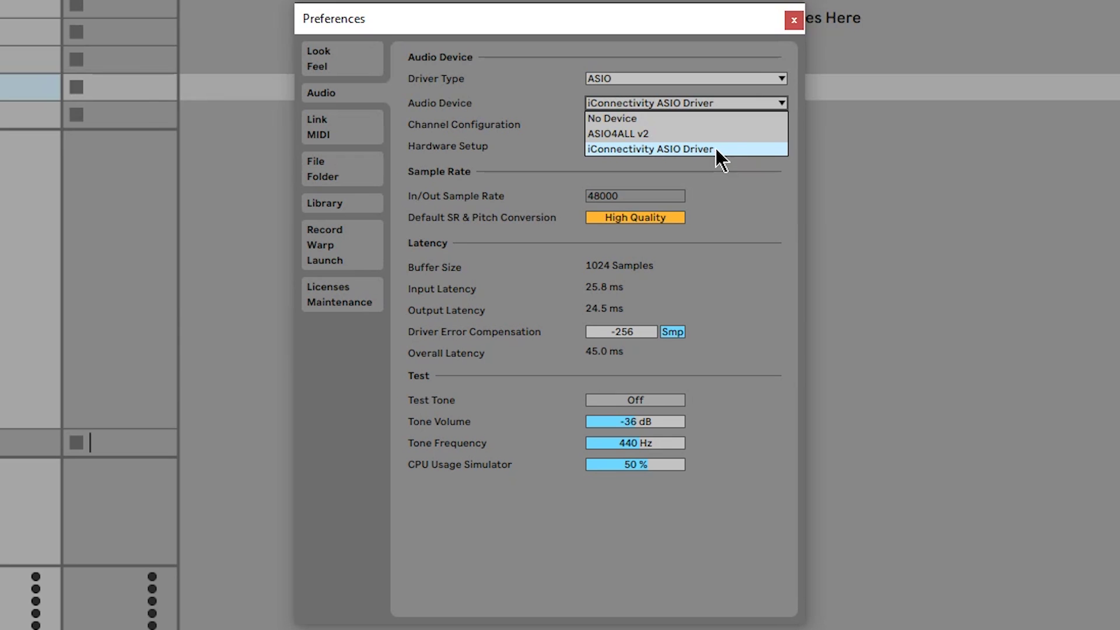
pyautogui.click(644, 149)
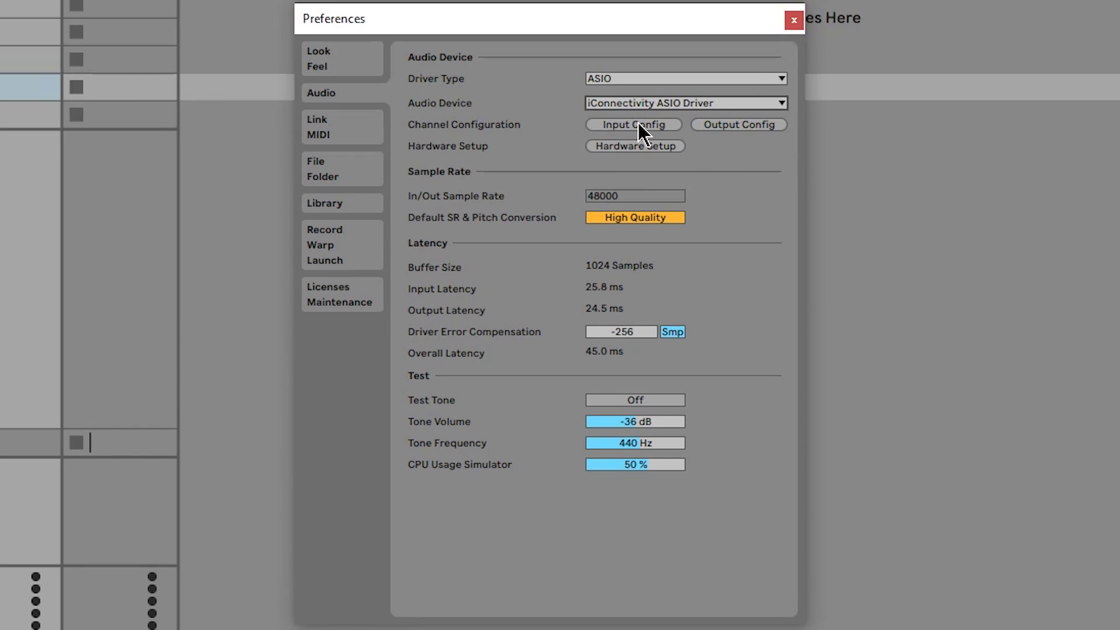
# Check the input configuration, leaving mono inputs 3 & 4 and stereo input 1/2 enabled.
pyautogui.click(638, 124)
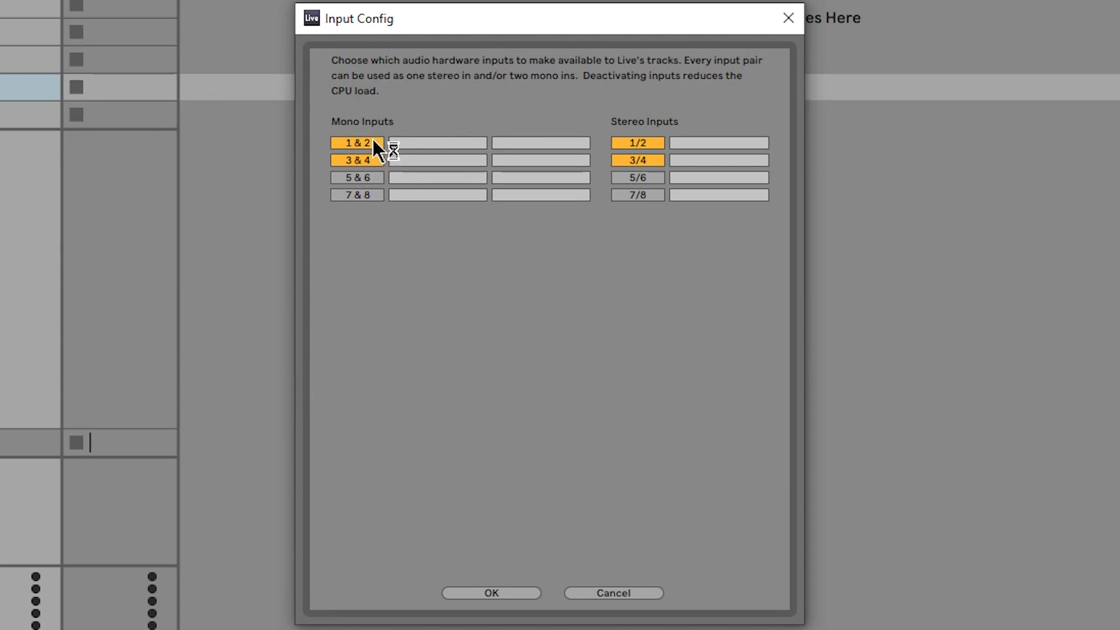
pyautogui.click(375, 160)
pyautogui.click(375, 161)
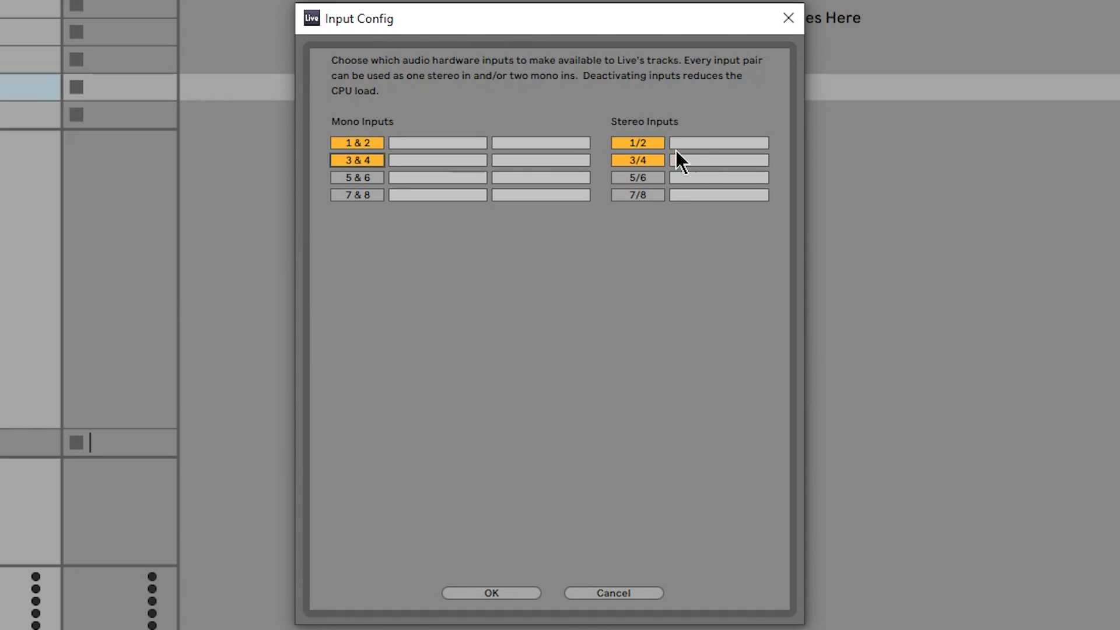
pyautogui.click(647, 144)
pyautogui.click(647, 144)
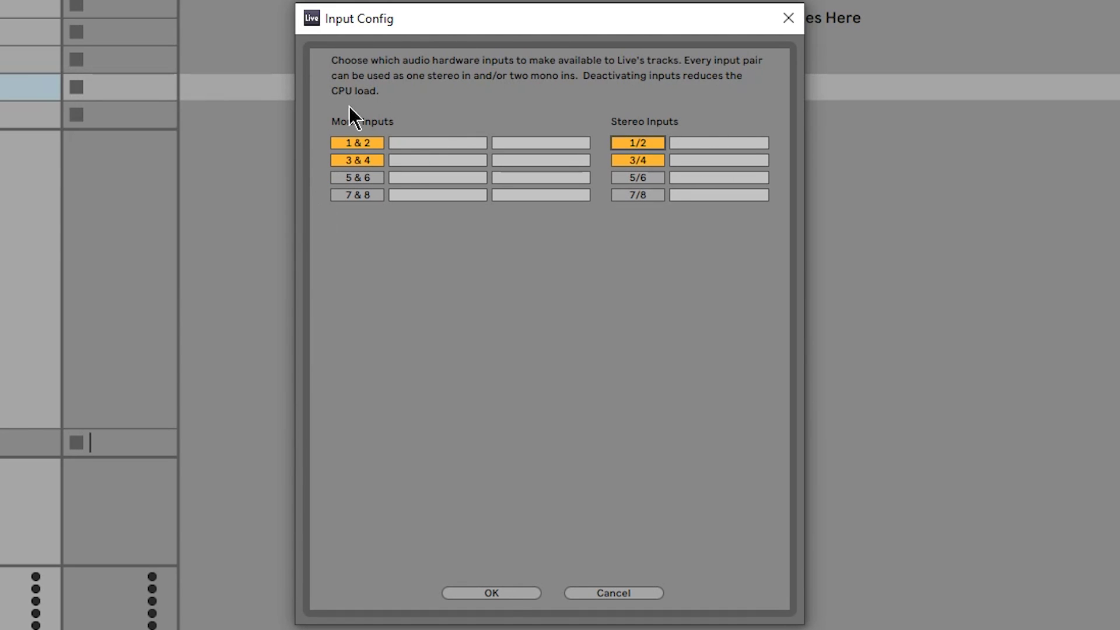
pyautogui.click(492, 593)
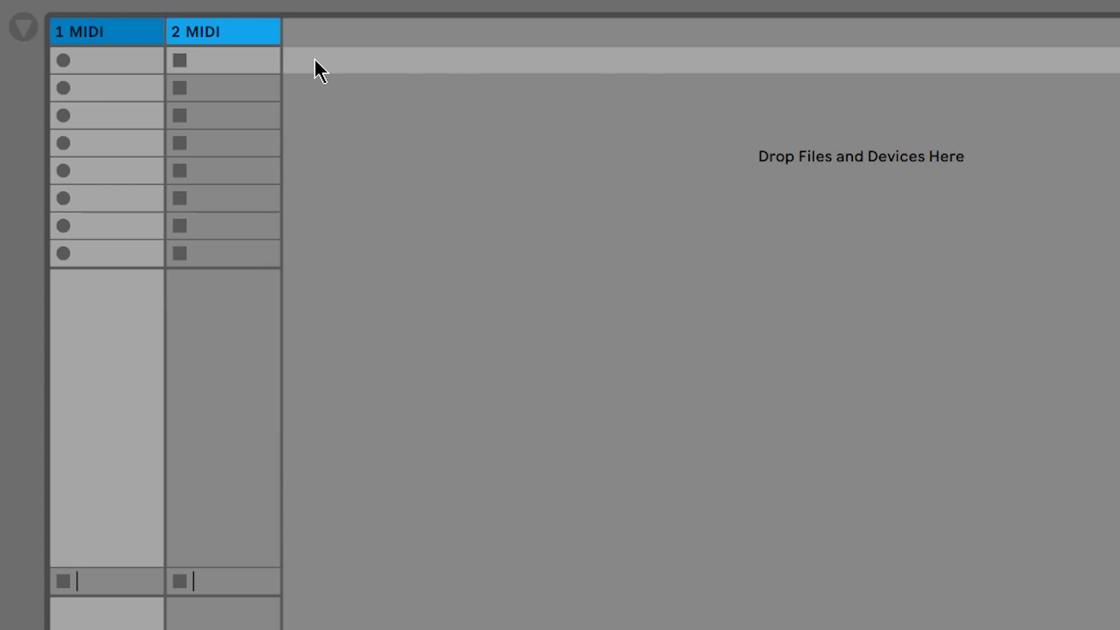
# Insert a new audio track named 'Guitar' after the two MIDI tracks.
pyautogui.rightClick(315, 59)
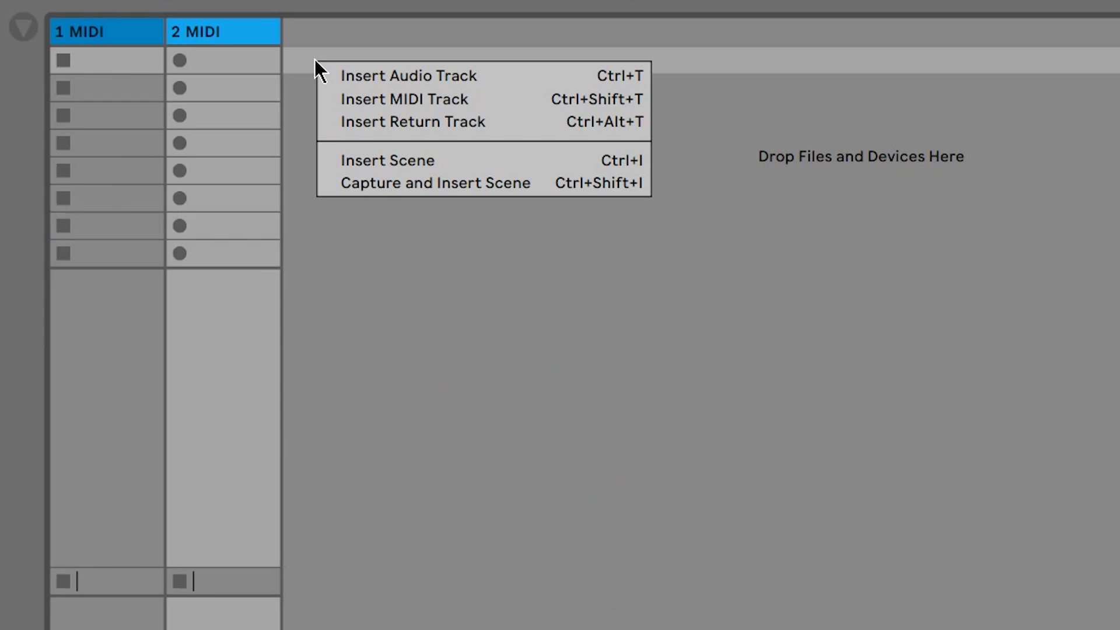
pyautogui.click(362, 76)
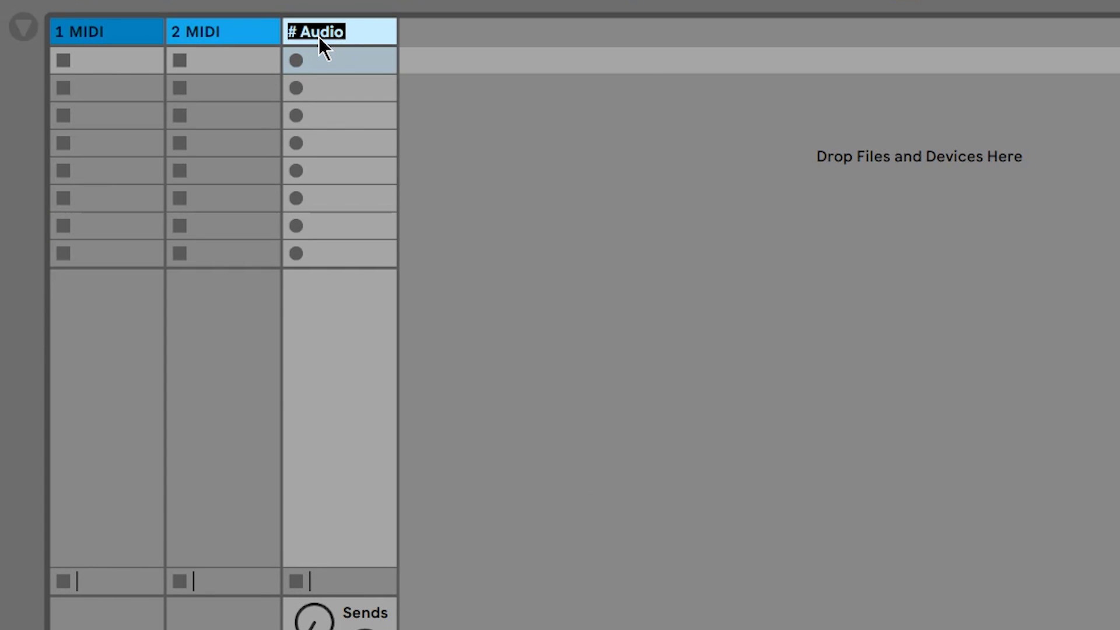
pyautogui.write('Guitar')
pyautogui.click(408, 170)
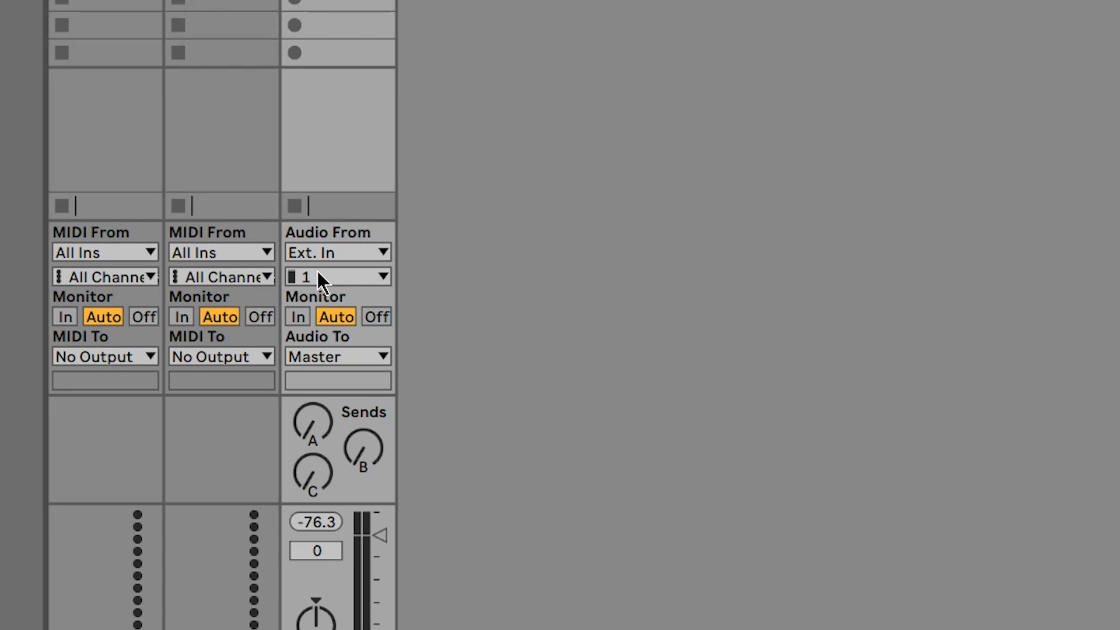
pyautogui.click(317, 259)
pyautogui.click(317, 258)
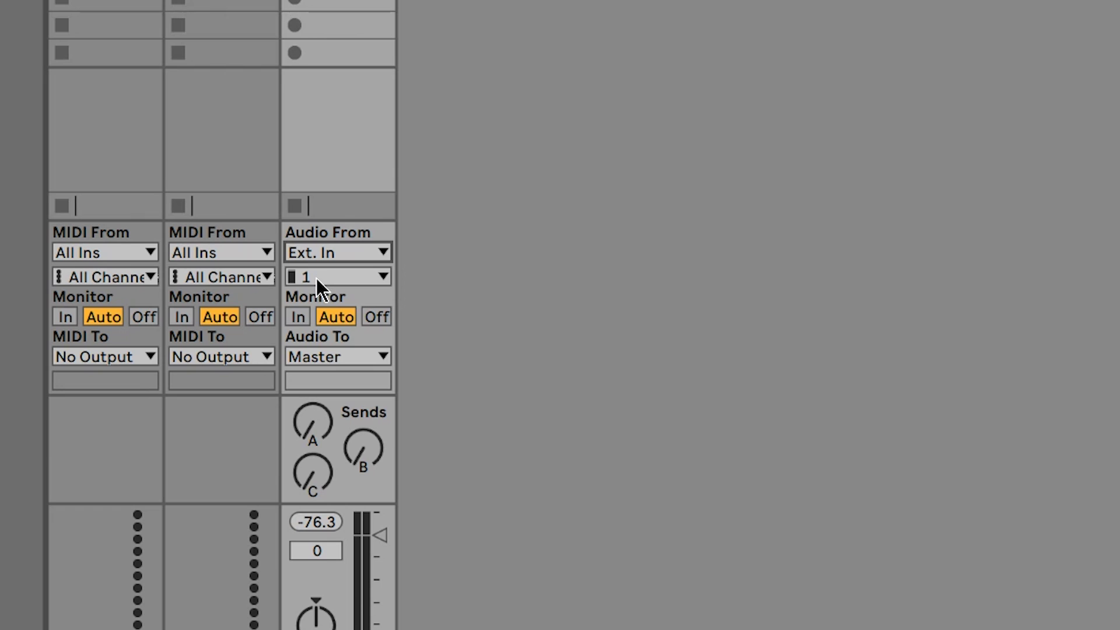
pyautogui.click(316, 278)
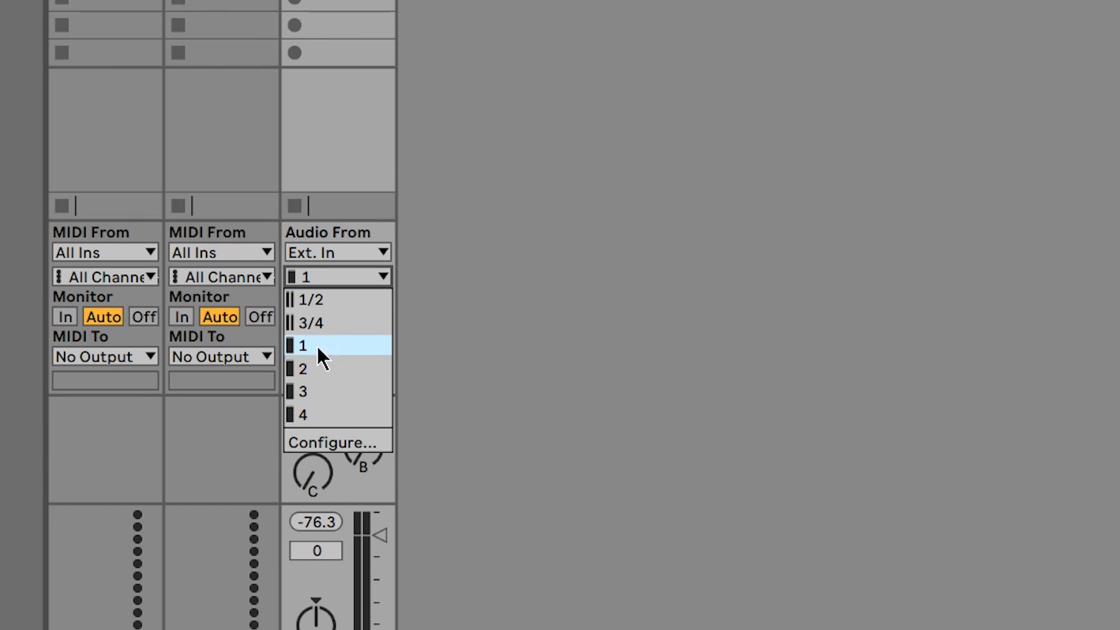
pyautogui.click(294, 351)
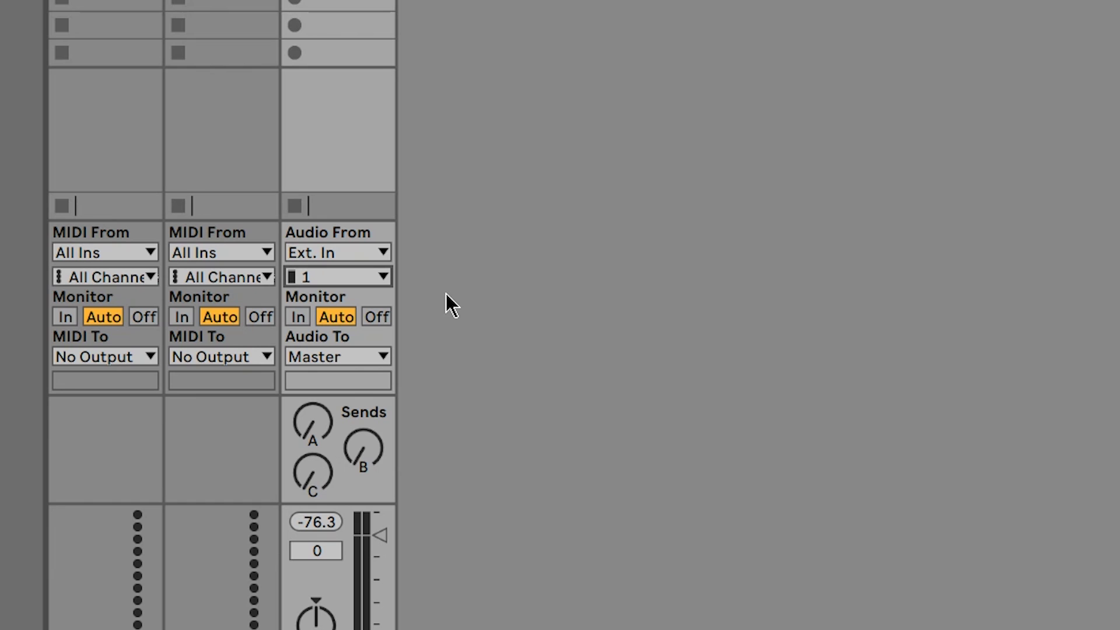
pyautogui.click(297, 317)
pyautogui.click(335, 317)
pyautogui.click(377, 316)
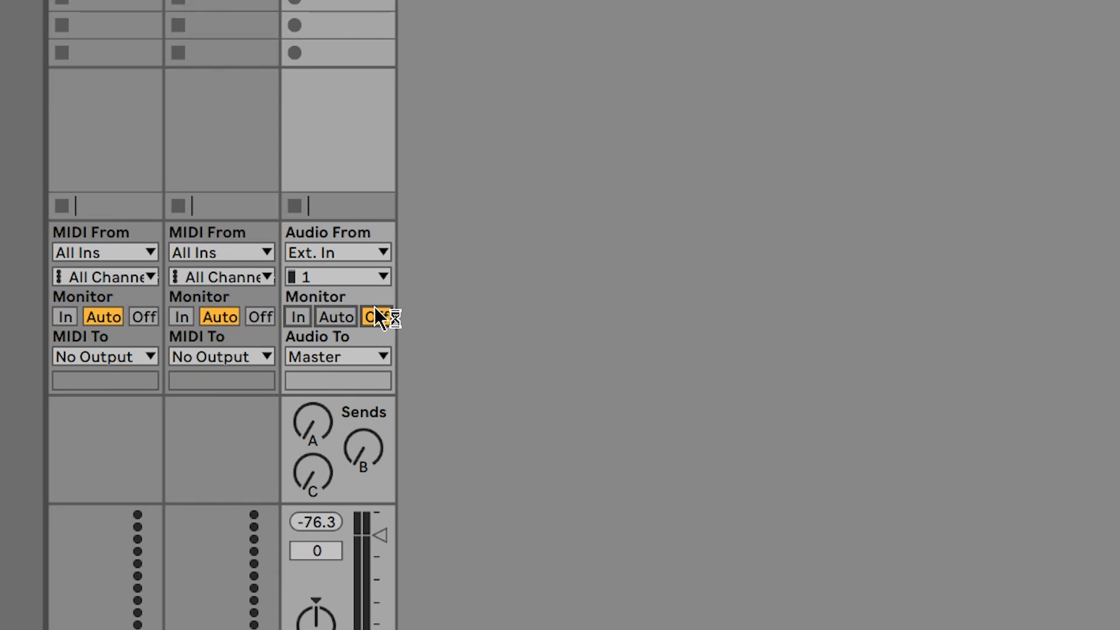
pyautogui.click(337, 316)
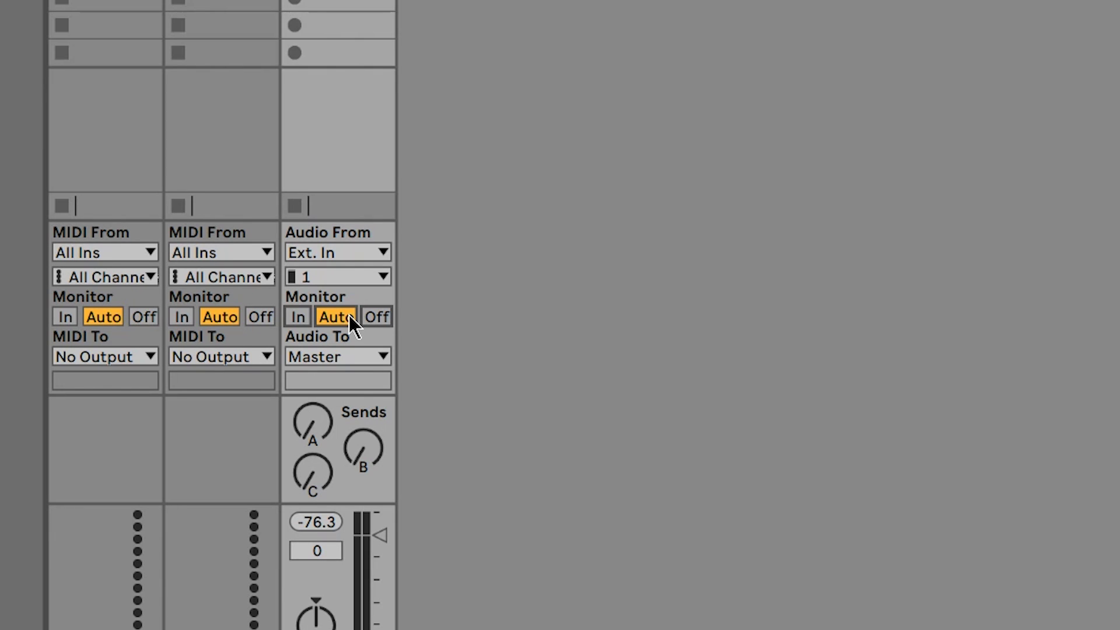
pyautogui.click(365, 318)
pyautogui.click(298, 316)
pyautogui.click(331, 315)
pyautogui.click(377, 354)
pyautogui.click(376, 353)
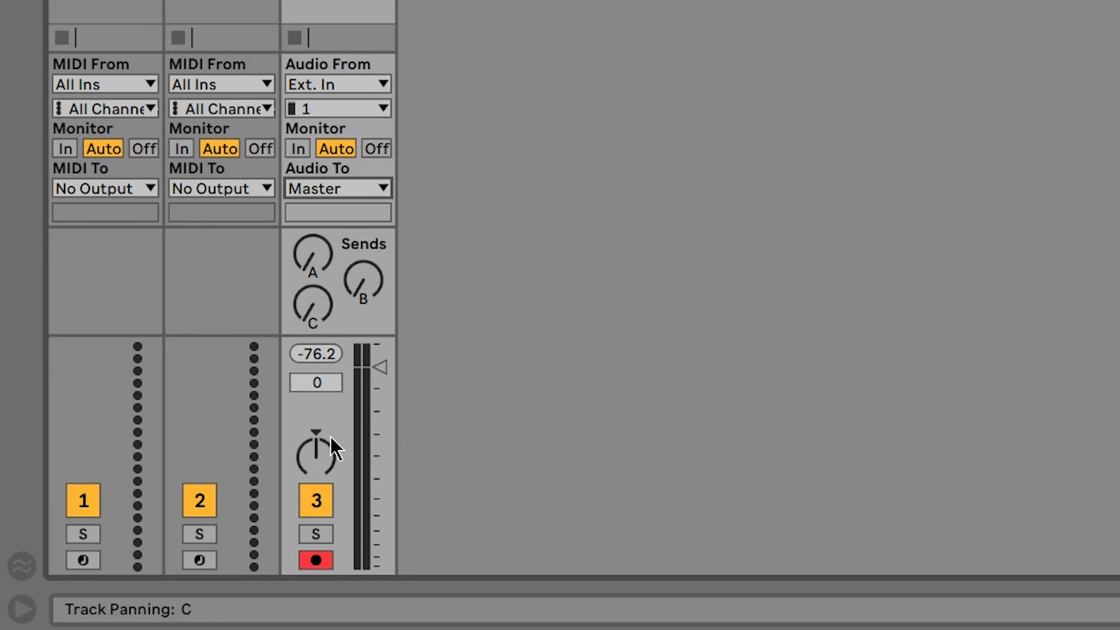
# Arm the Guitar track for recording and select its header.
pyautogui.click(320, 560)
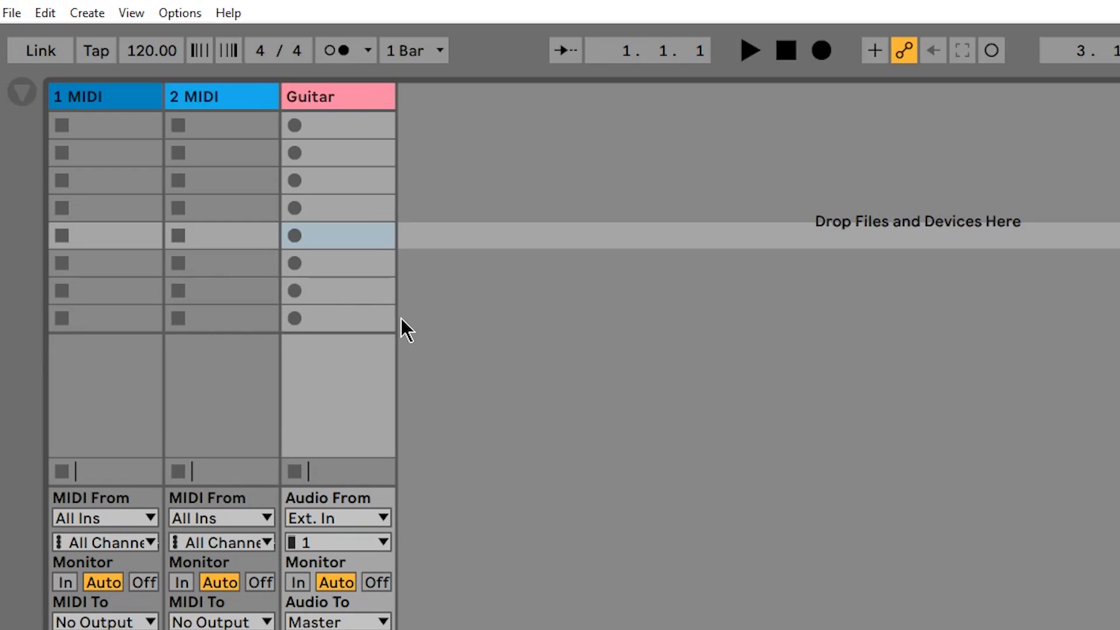
pyautogui.click(329, 93)
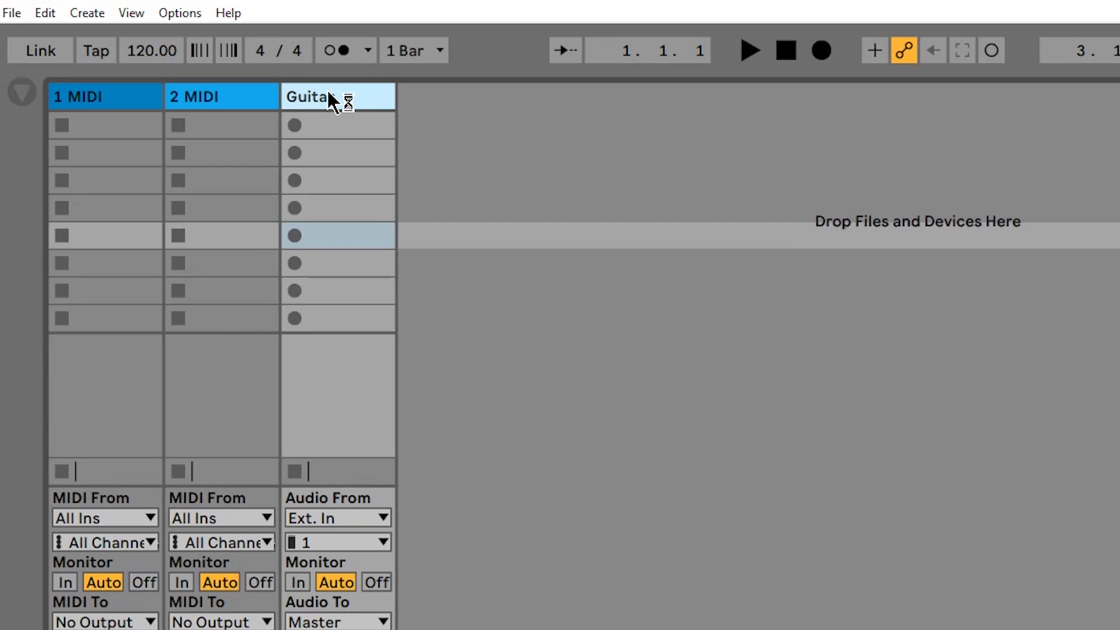
# Set the iConnectivity ASIO driver buffer size to 64 samples in its control panel.
pyautogui.click(182, 13)
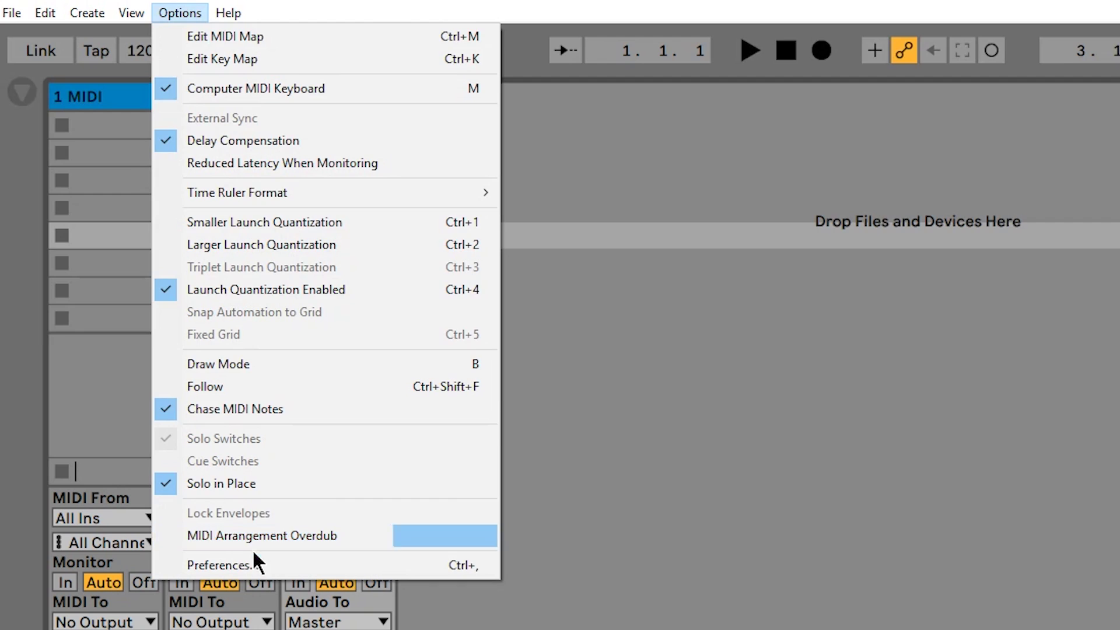
pyautogui.click(188, 563)
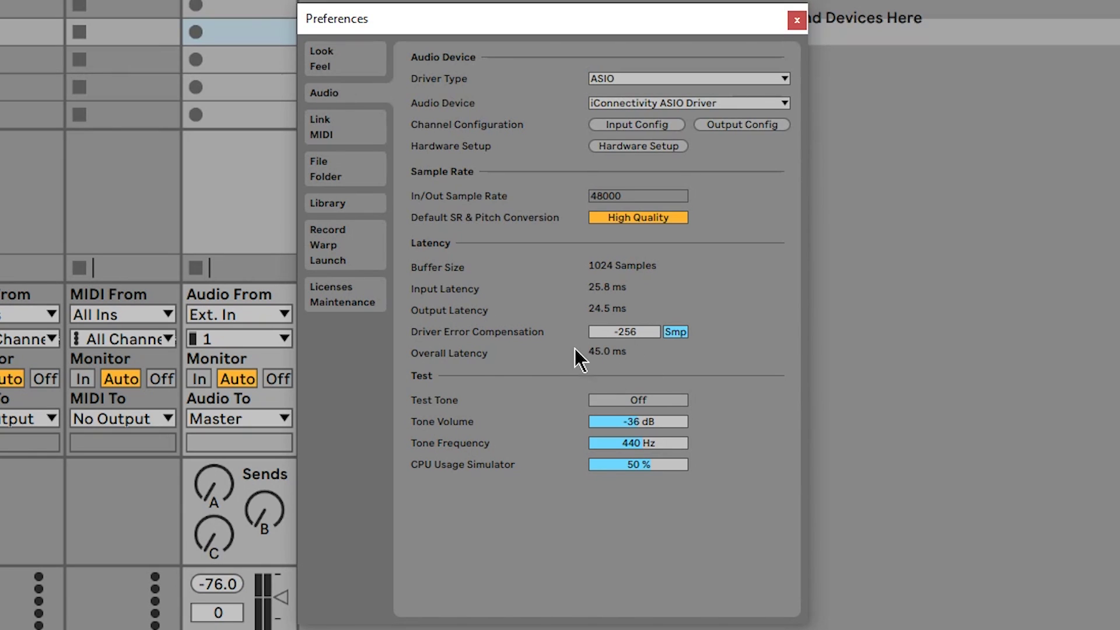
pyautogui.click(641, 145)
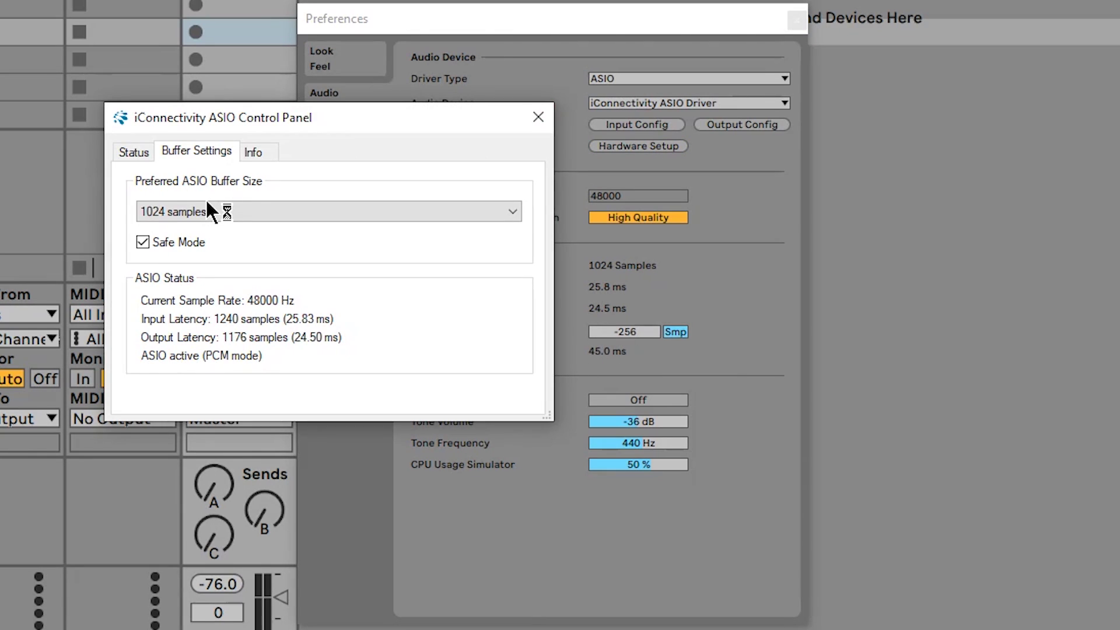
pyautogui.click(180, 216)
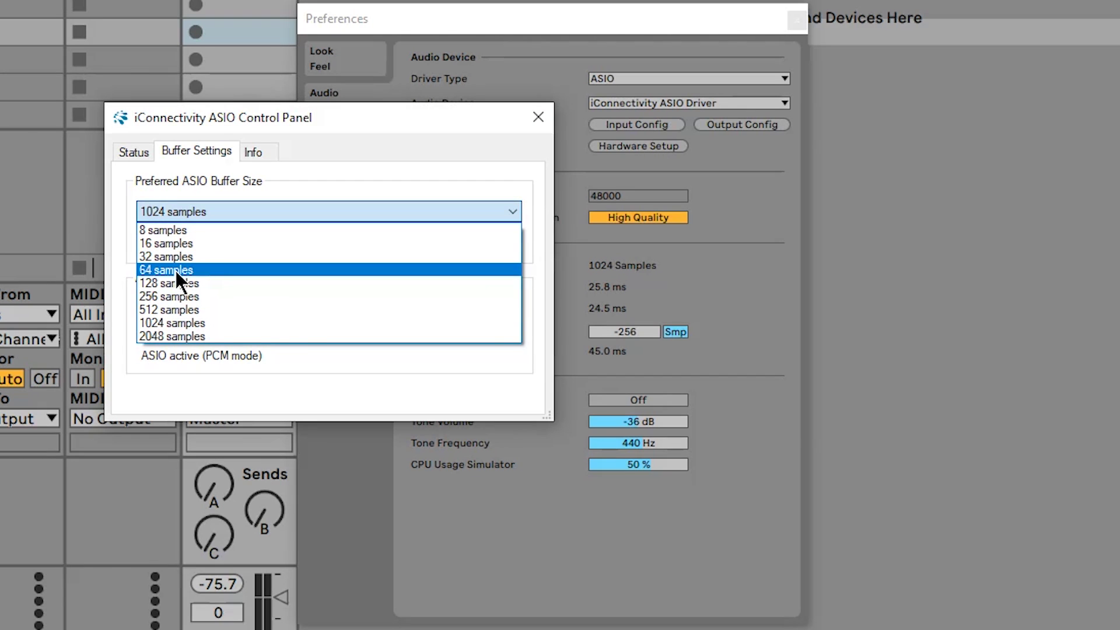
pyautogui.click(174, 268)
pyautogui.click(539, 117)
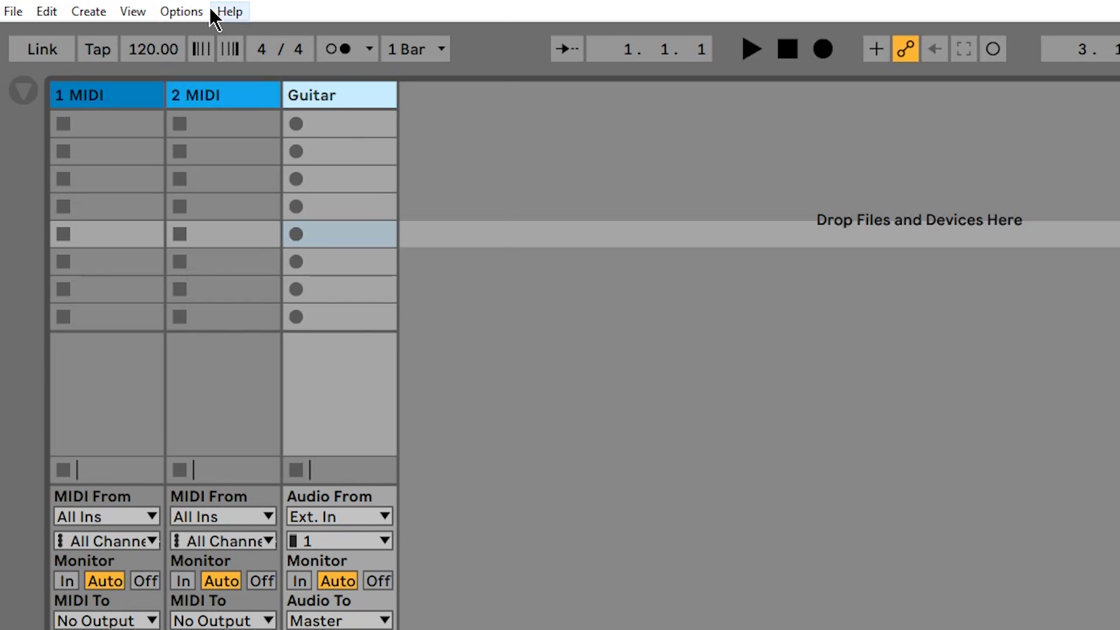
# Confirm the 64-sample latency in Preferences, then show the Guitar track's empty device chain.
pyautogui.click(182, 11)
pyautogui.click(276, 561)
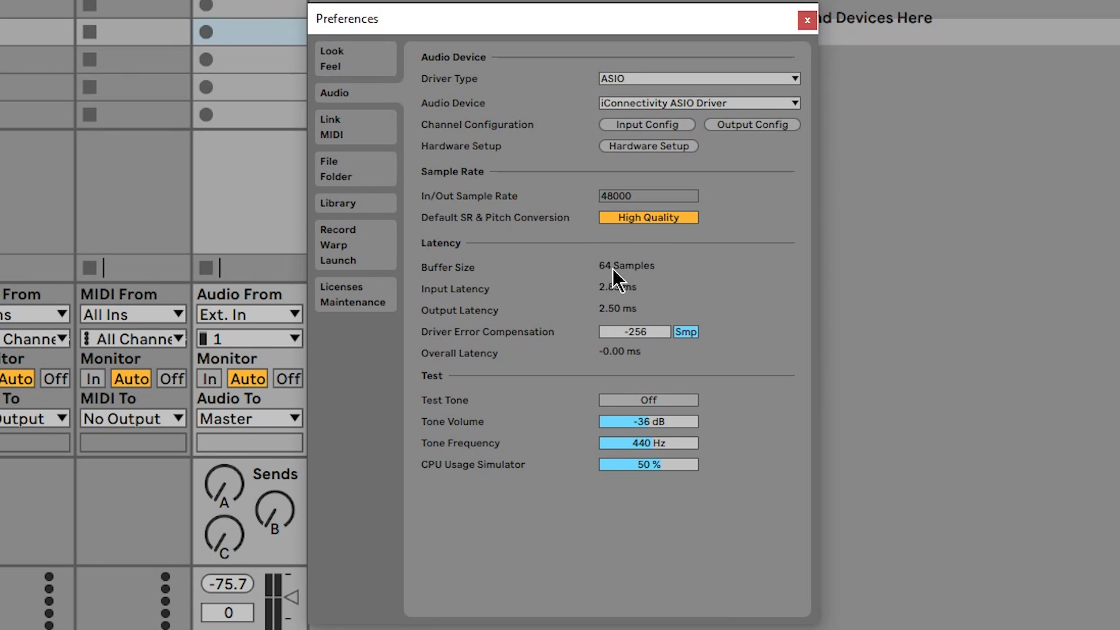
pyautogui.click(807, 20)
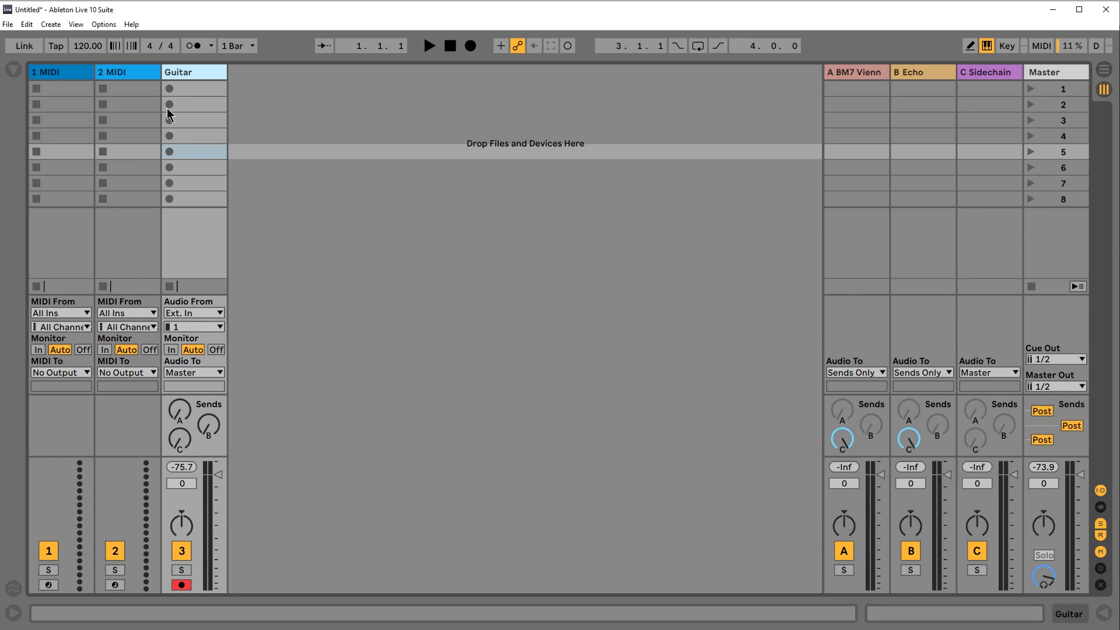
pyautogui.doubleClick(180, 74)
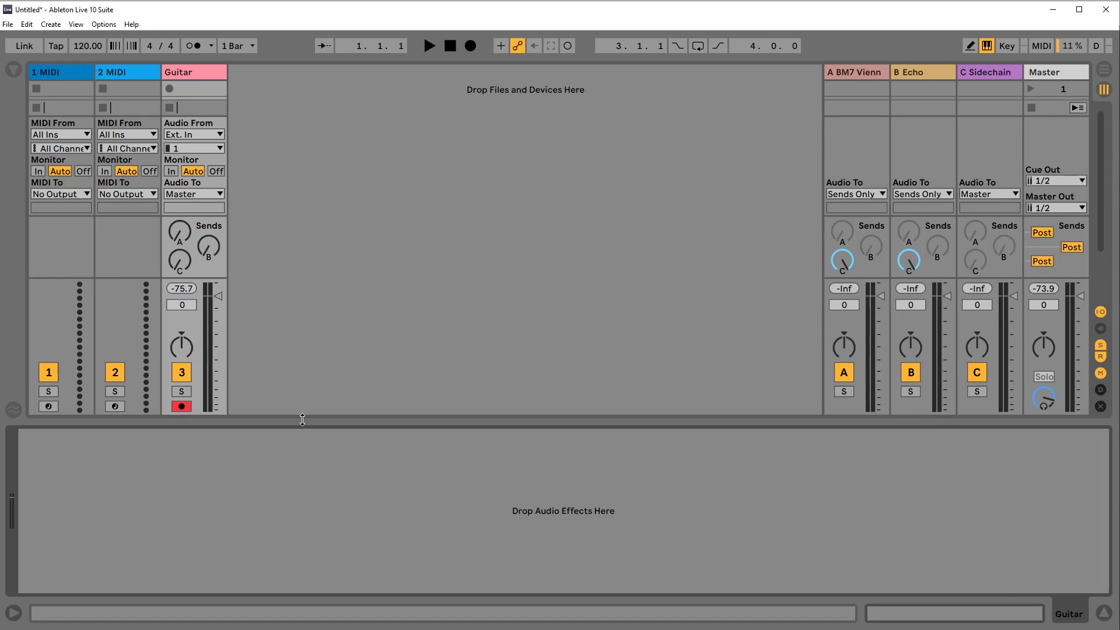
# Collapse the device panel and turn on Reduced Latency When Monitoring in Options.
pyautogui.moveTo(302, 419); pyautogui.dragTo(304, 472)
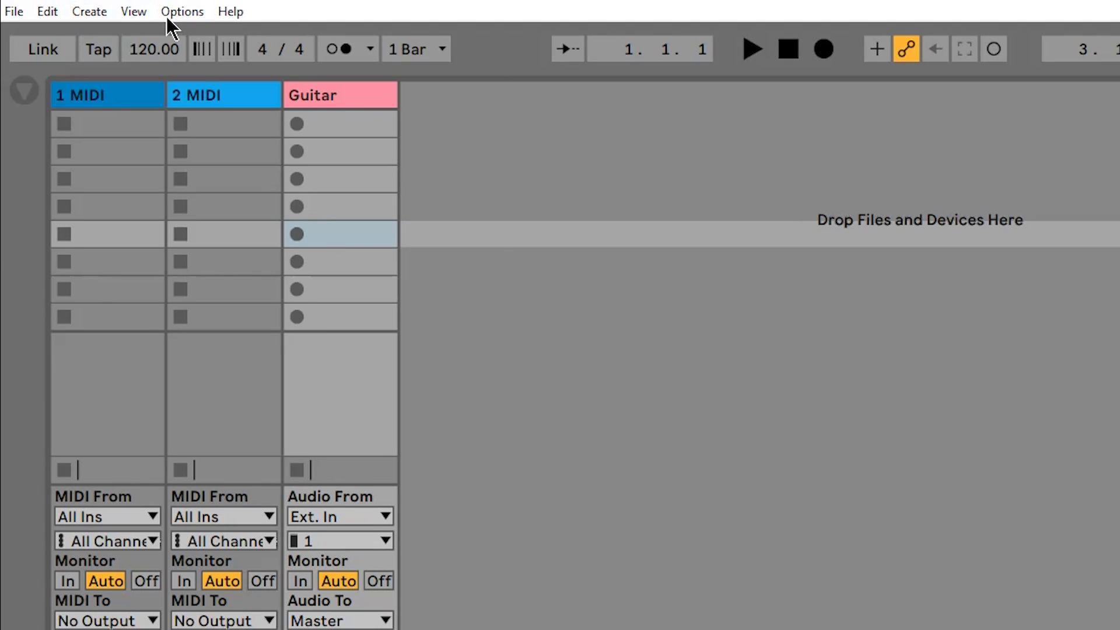
pyautogui.click(172, 12)
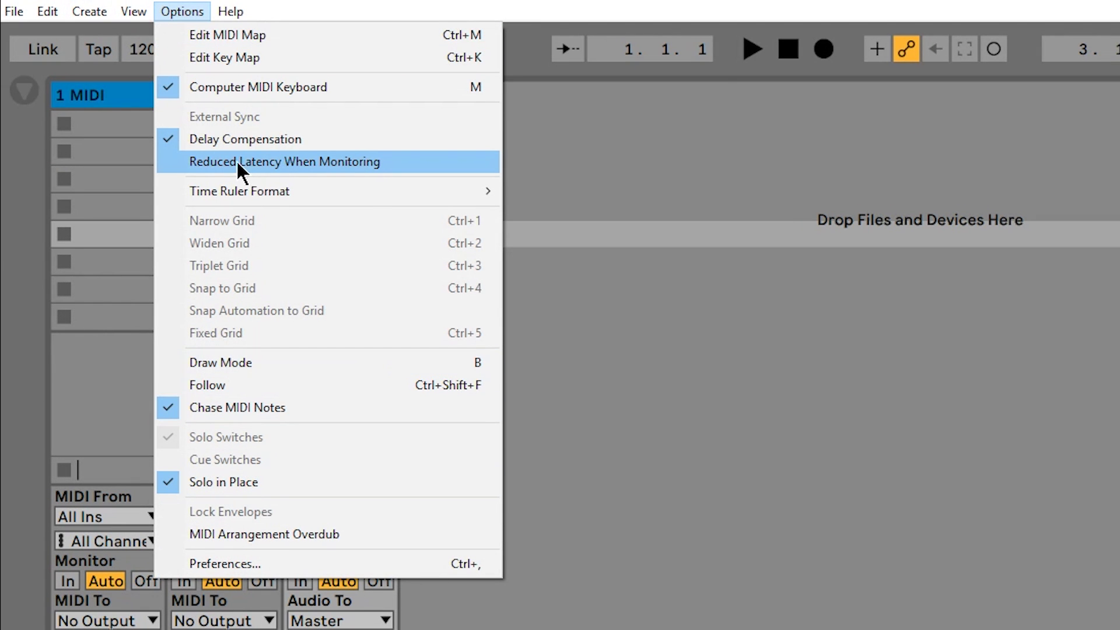
pyautogui.click(176, 162)
pyautogui.click(182, 11)
pyautogui.click(524, 160)
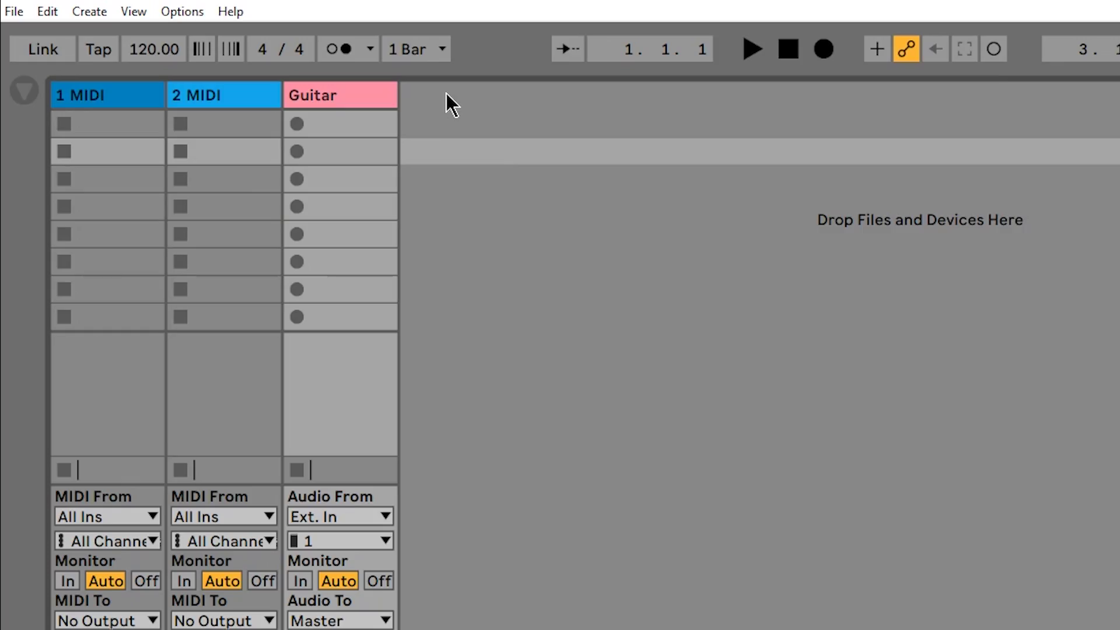